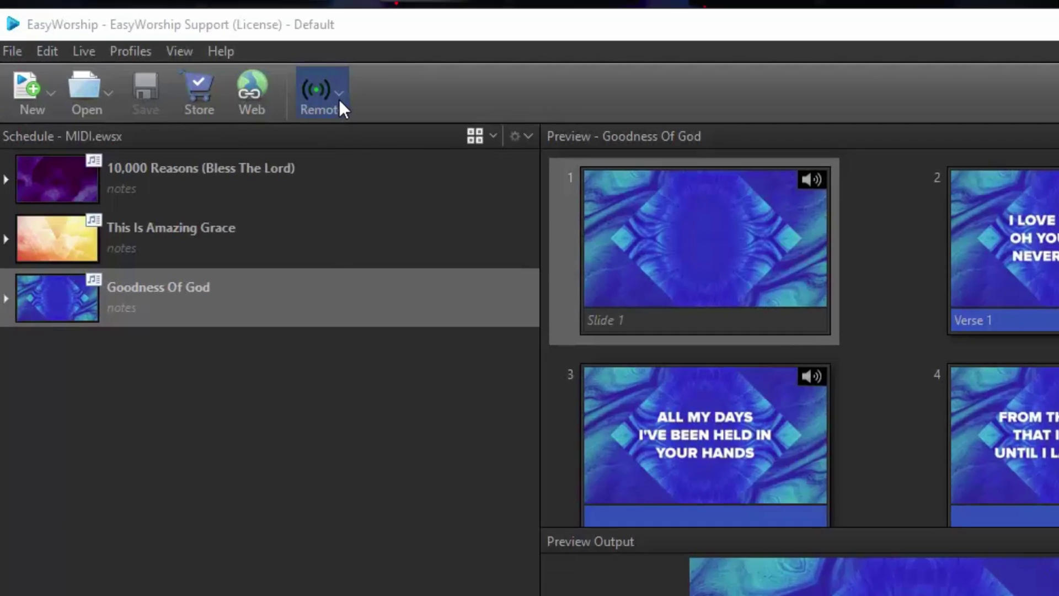
Step: Check that Enable Remote Control is turned on in the advanced program options, and confirm the options
click(176, 42)
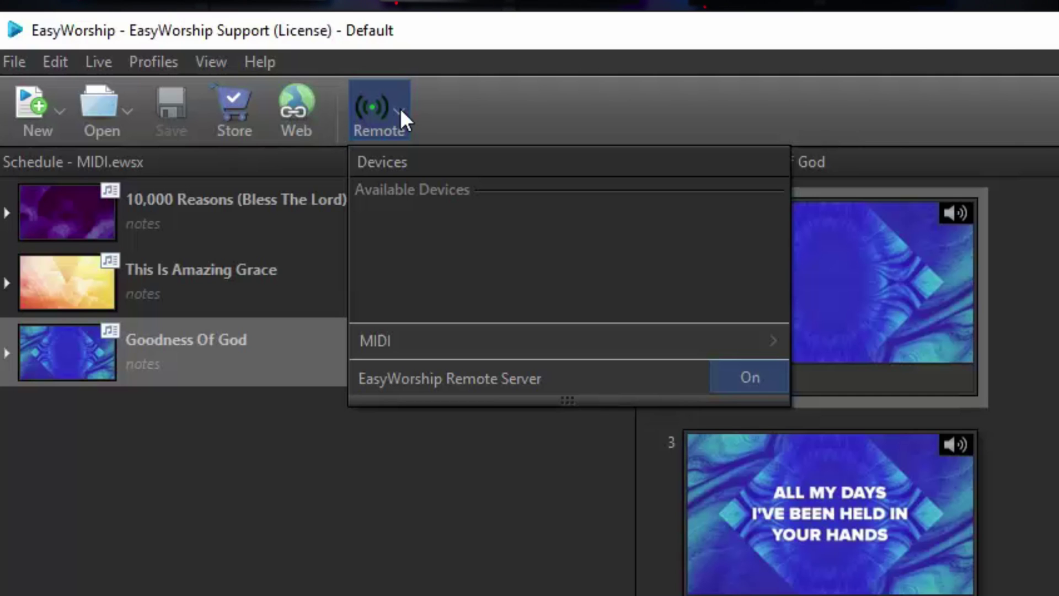
click(53, 63)
click(53, 63)
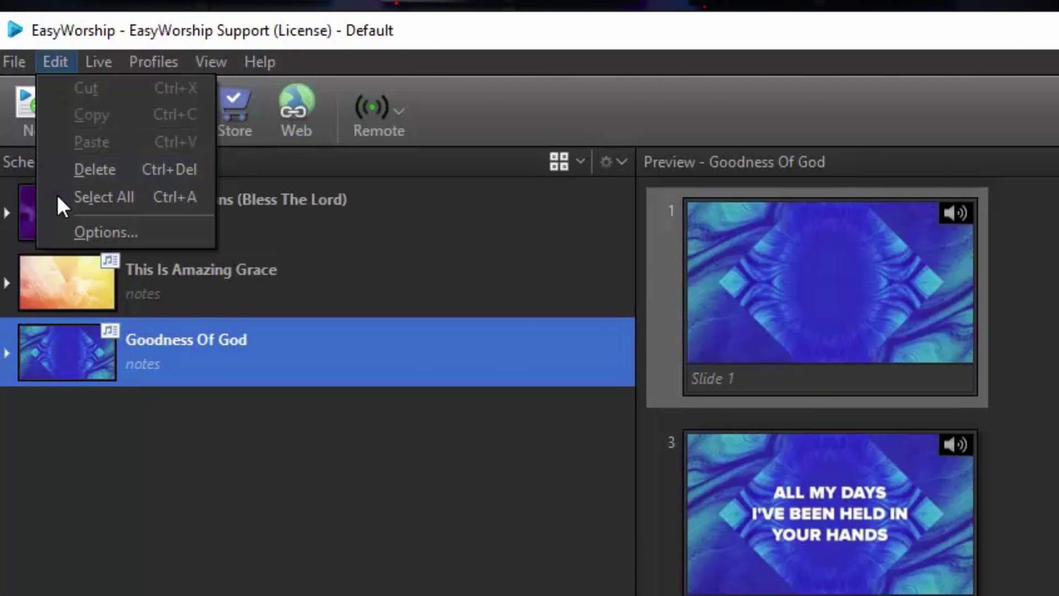
click(65, 231)
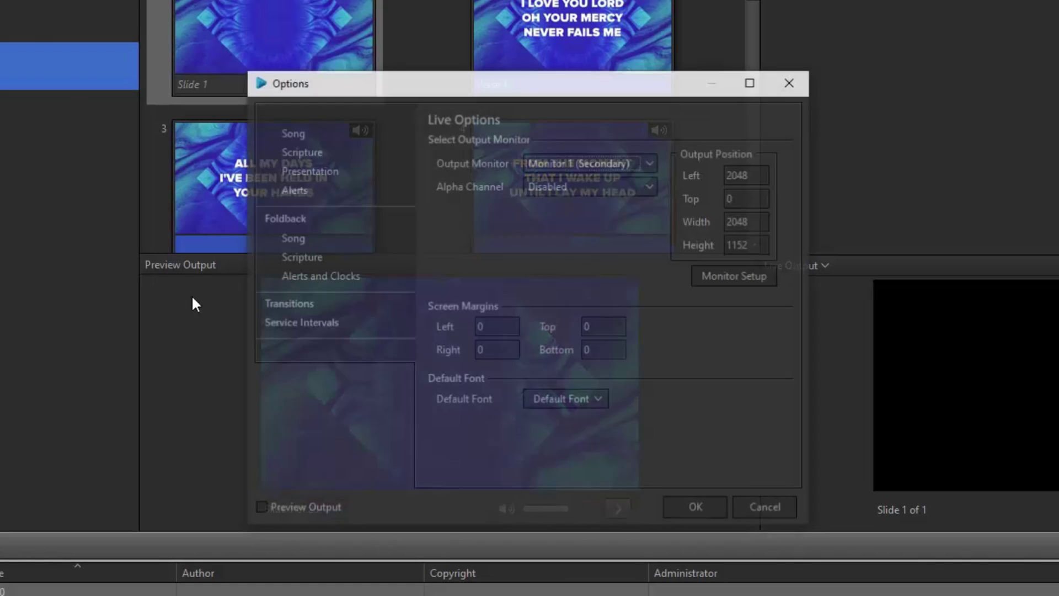
click(283, 349)
scroll(459, 389, down, 1)
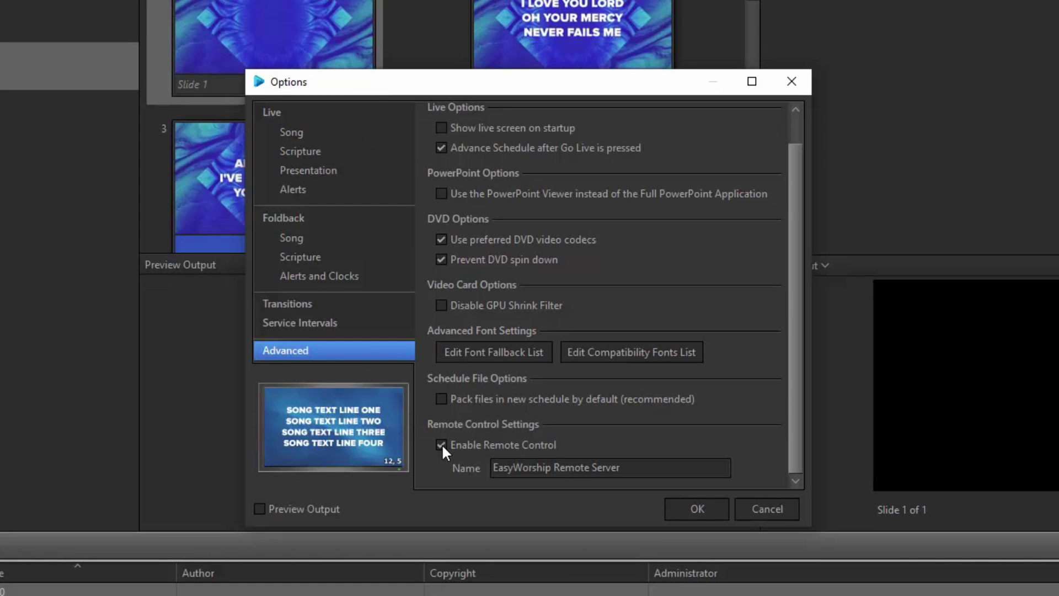
click(680, 504)
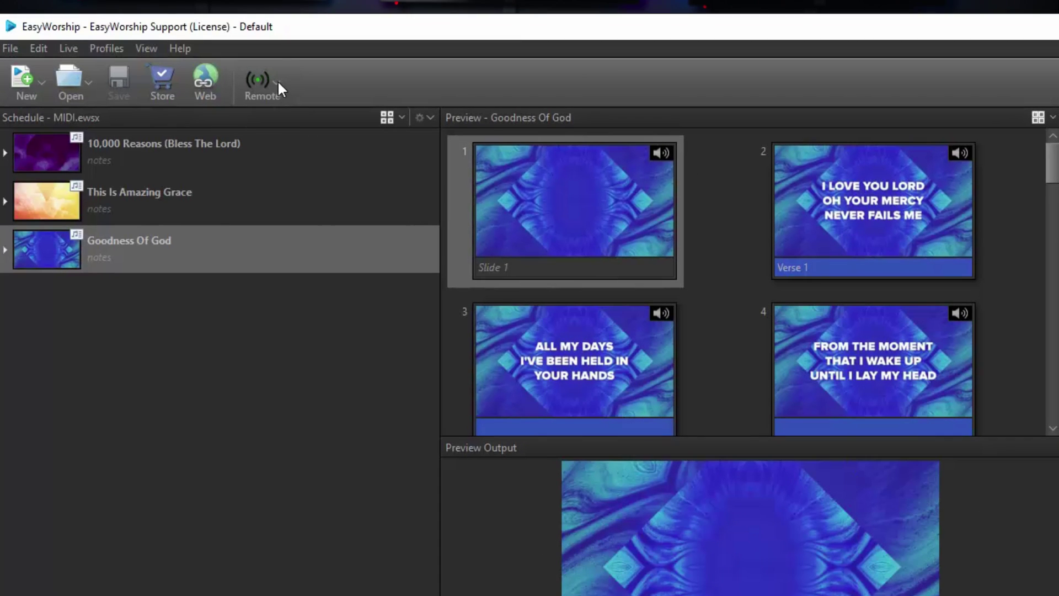
Step: Add a new MIDI control to the remote devices
click(278, 82)
mouse_move(484, 241)
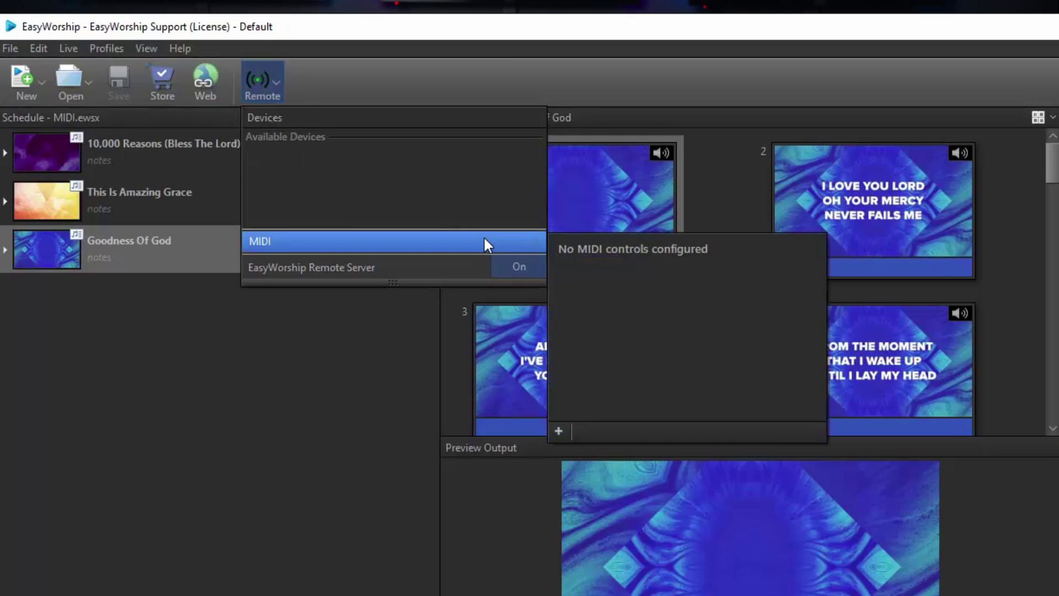
click(559, 430)
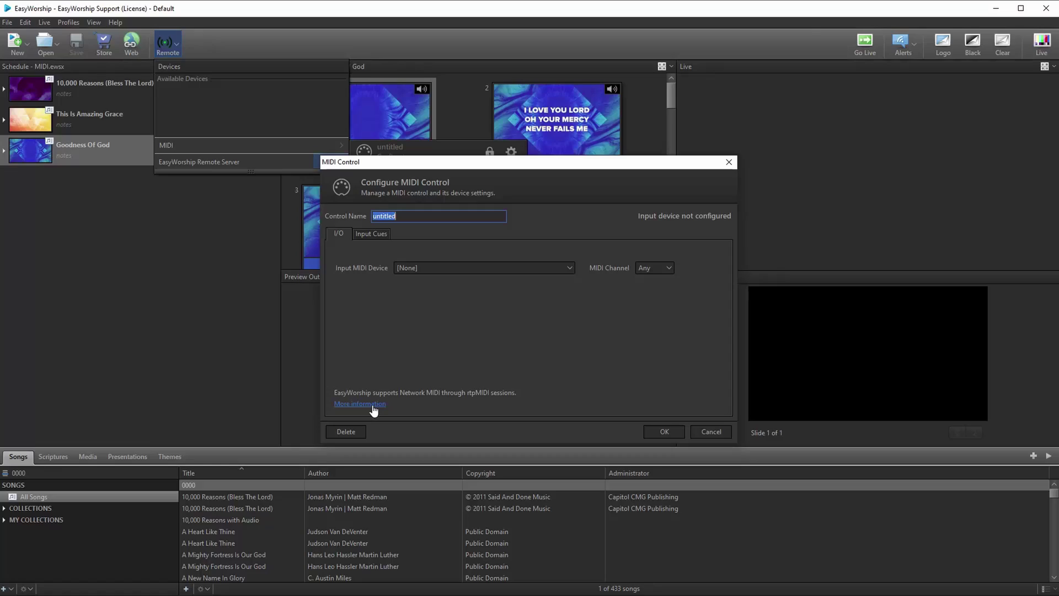
Step: Open the network MIDI information link, create a new session in rtpMIDI and enable it
click(372, 405)
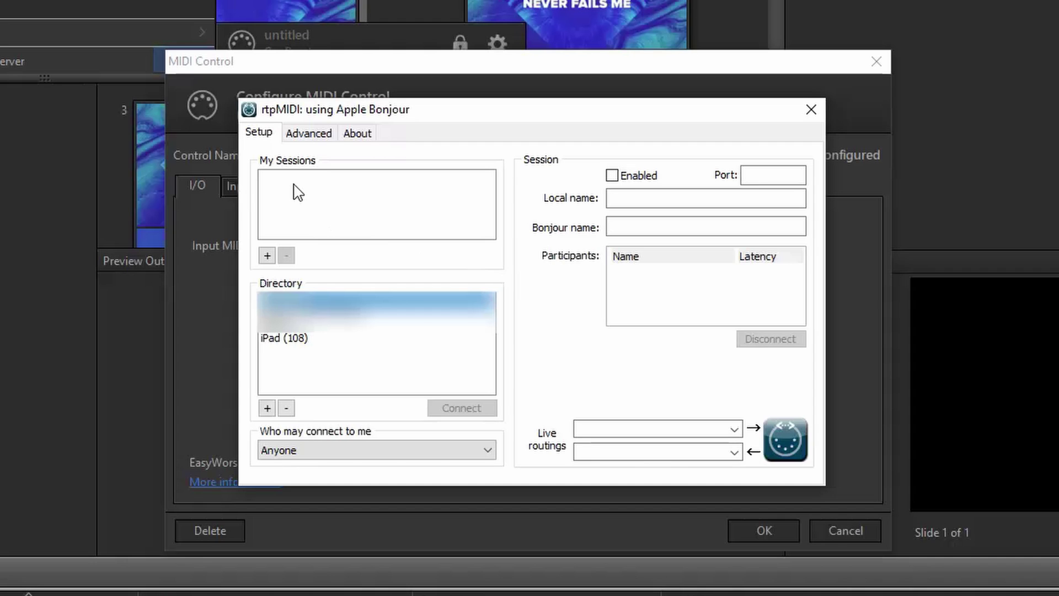
click(267, 255)
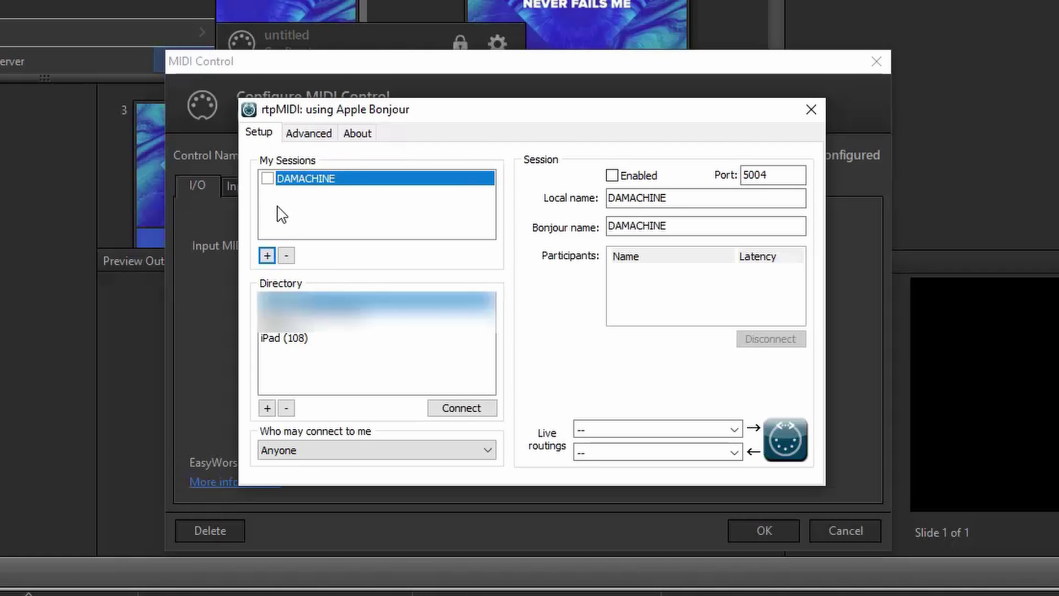
click(269, 187)
click(268, 179)
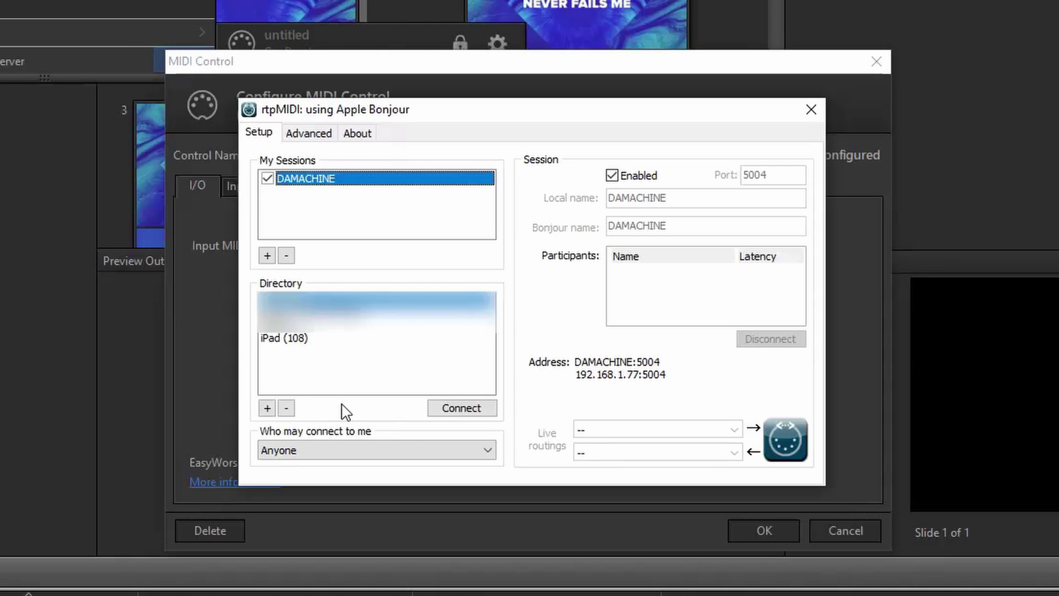
Step: Connect the directory entry iPad (108) to the enabled session and close rtpMIDI
click(278, 346)
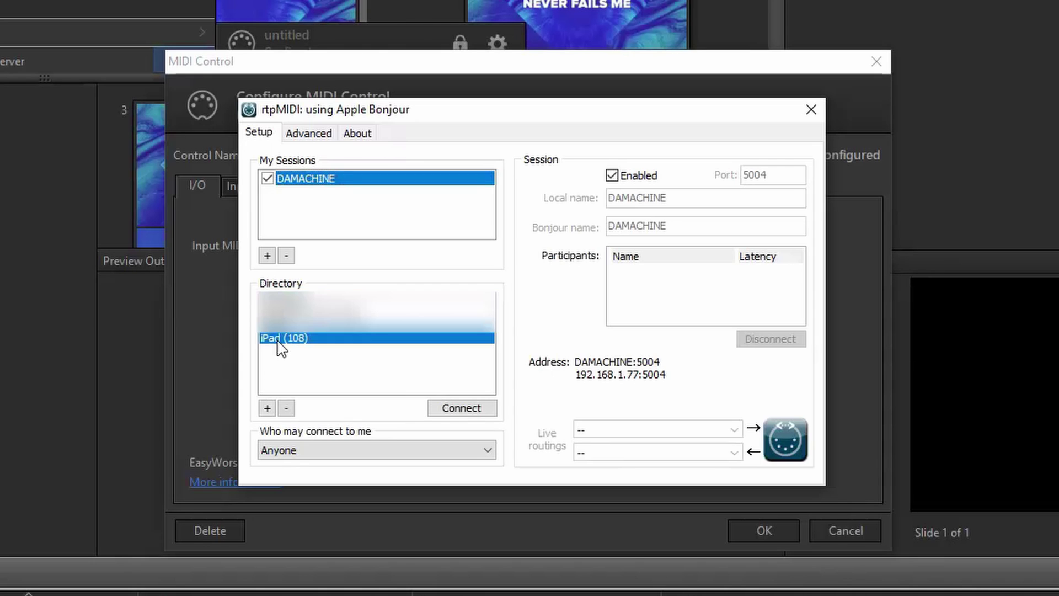
click(457, 412)
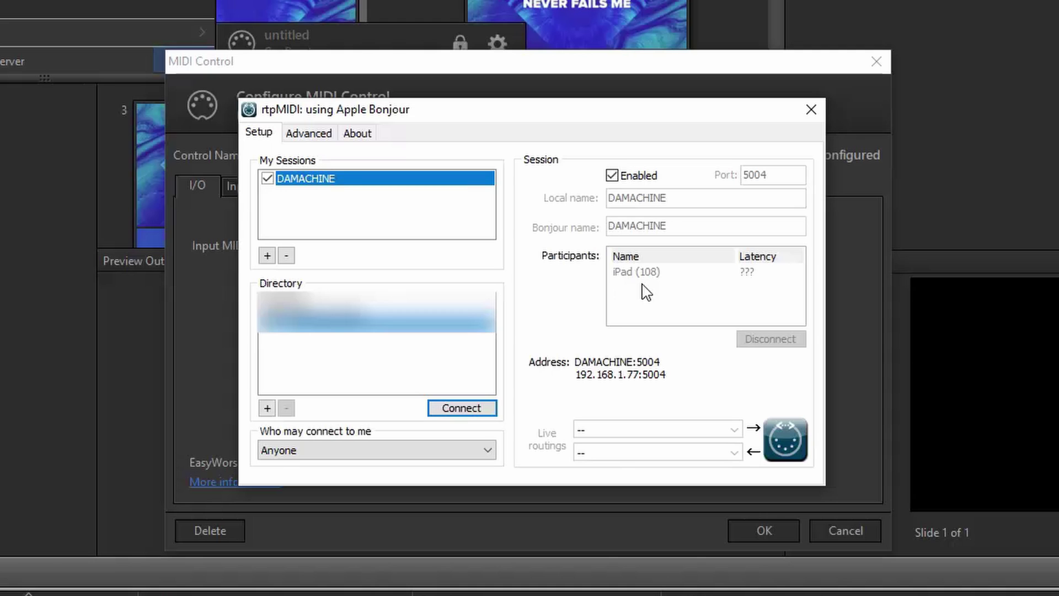
click(811, 110)
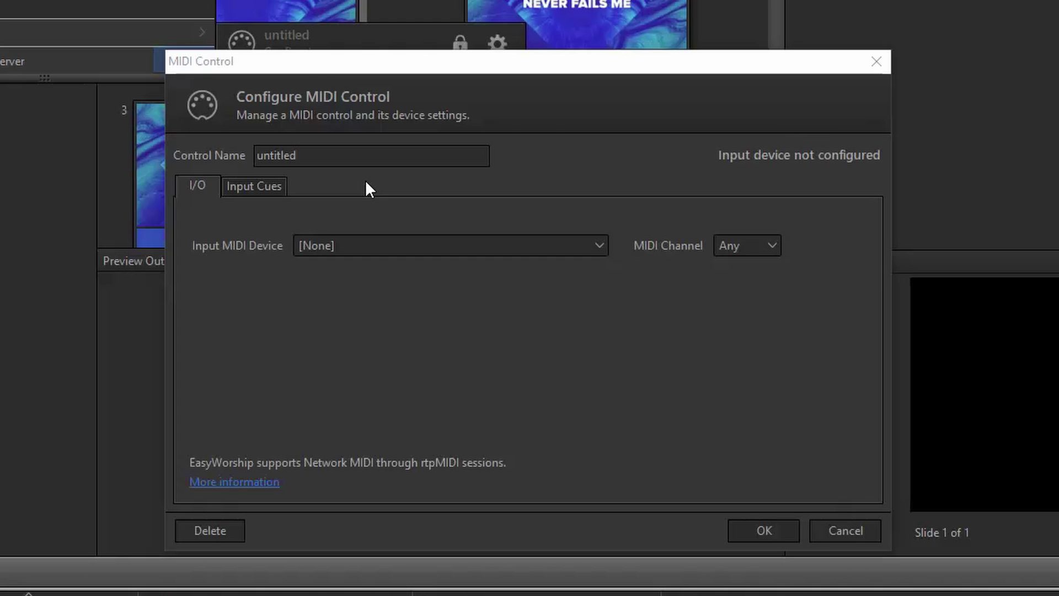
Step: Name the MIDI control Playback and choose DAMACHINE as its input MIDI device
click(221, 154)
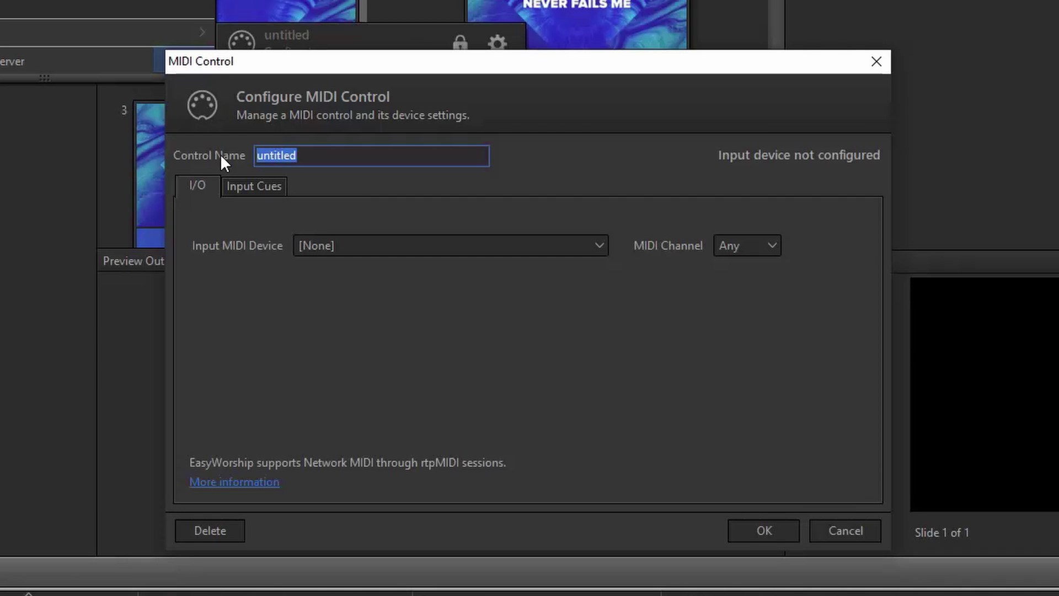
text(Playback)
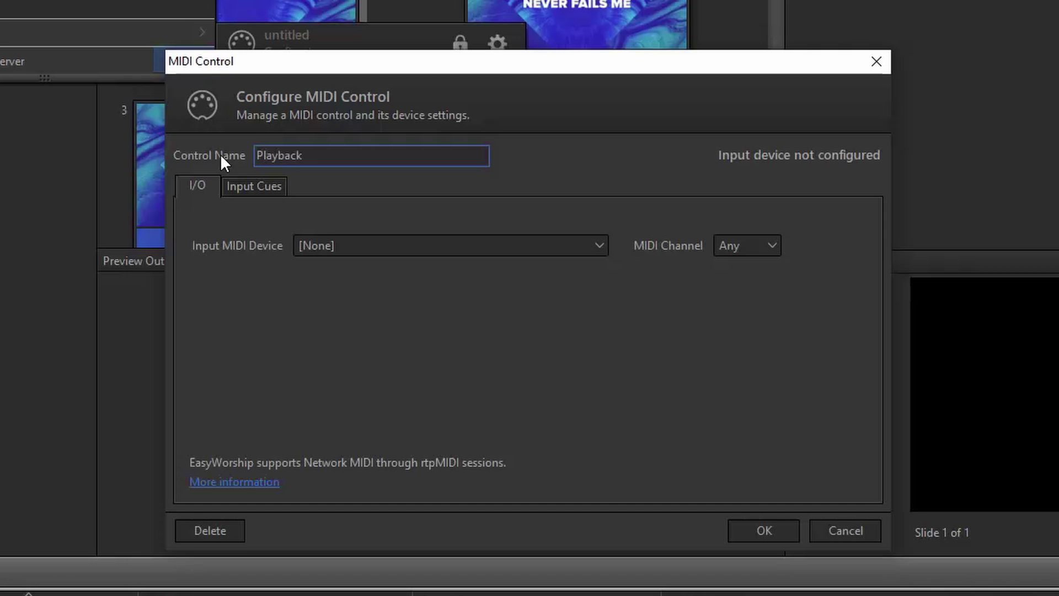
click(445, 245)
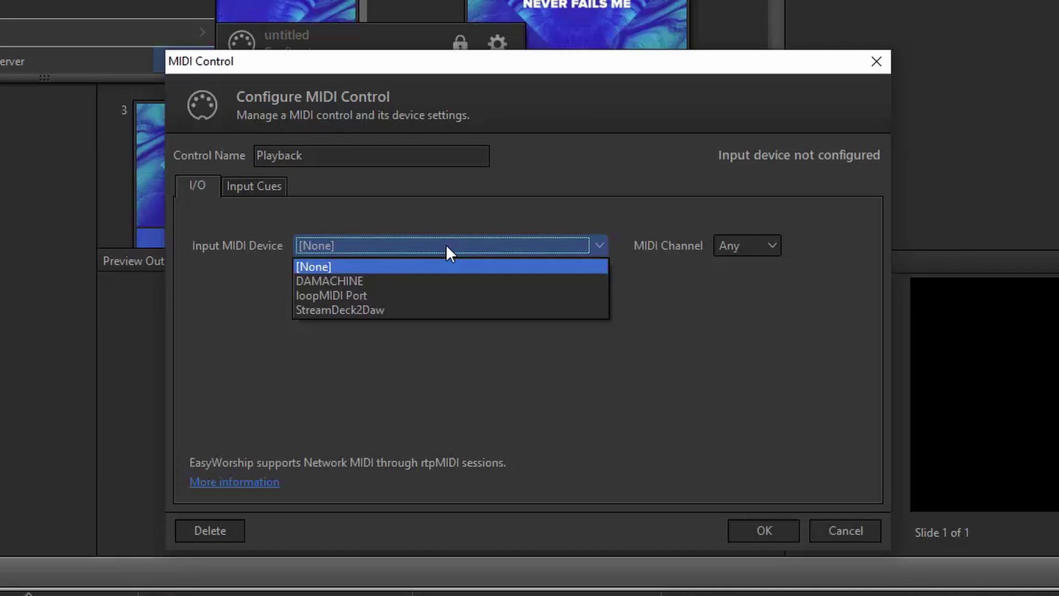
click(425, 281)
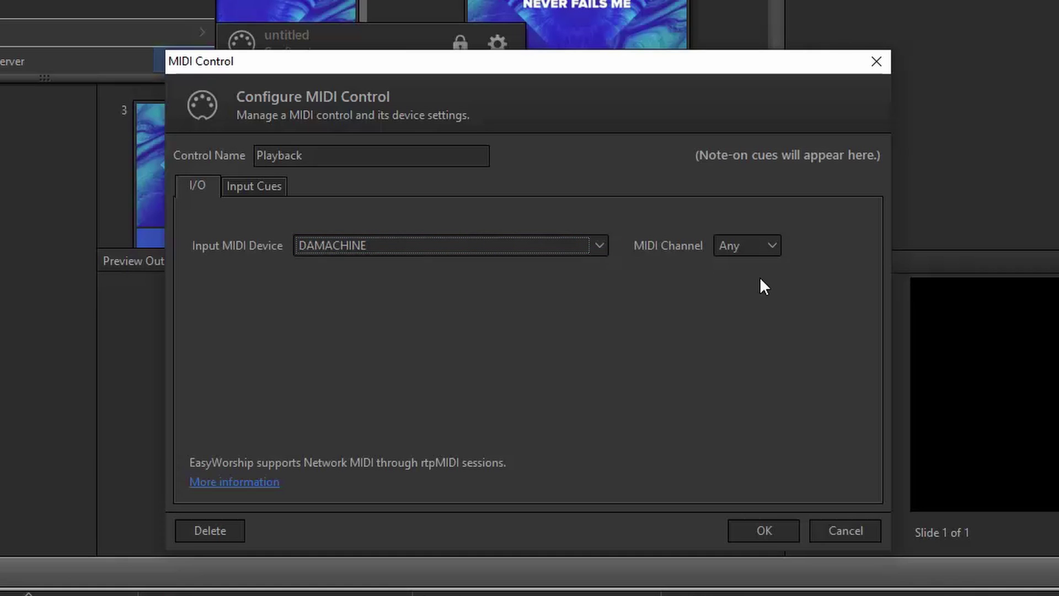
Step: Review the MIDI channel choices, keep Any, and open the Playback control's input cues
click(772, 246)
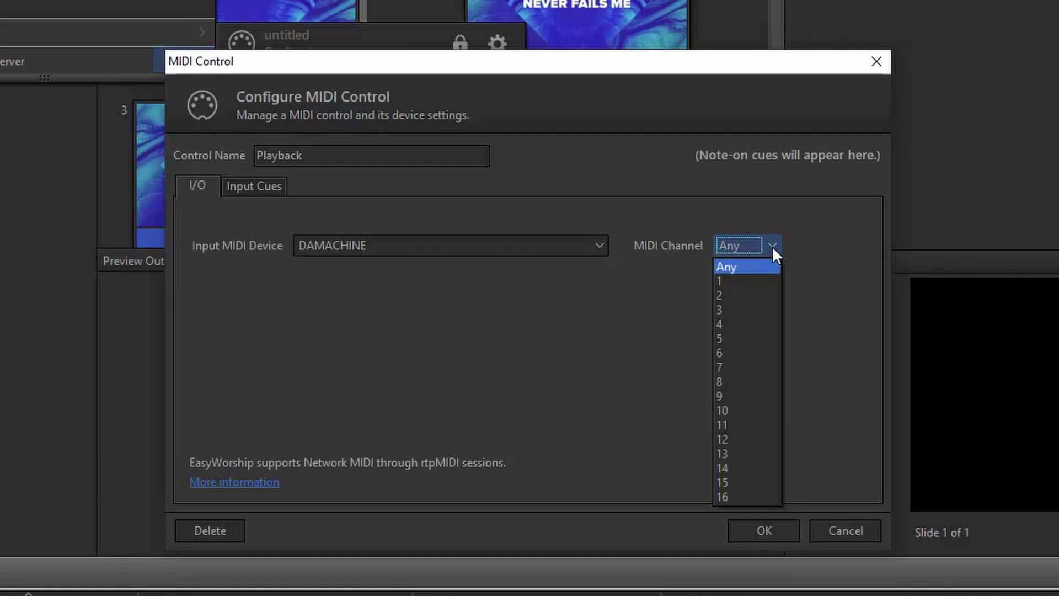
click(773, 246)
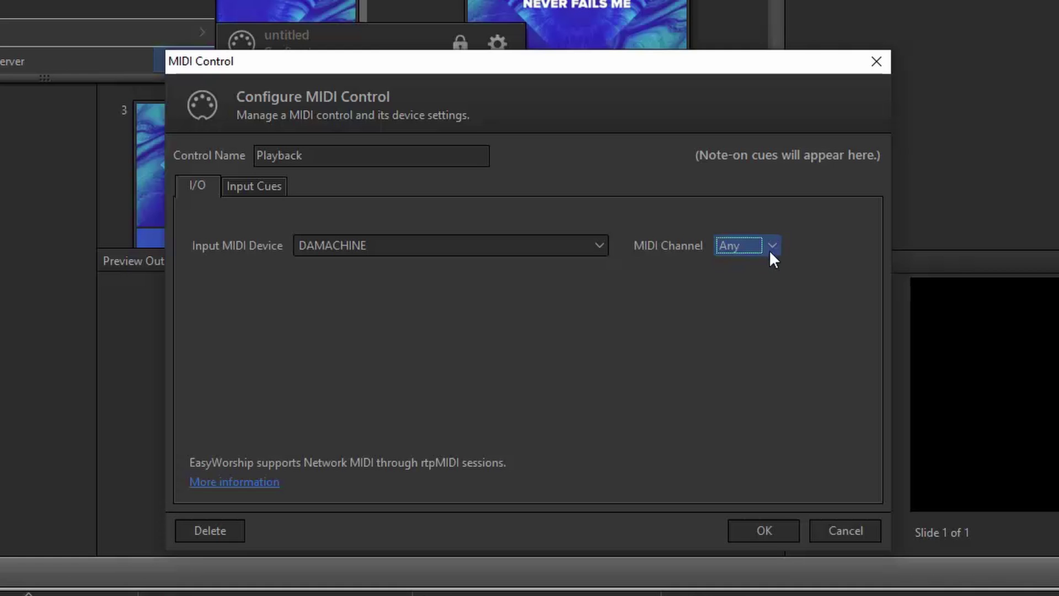
click(253, 187)
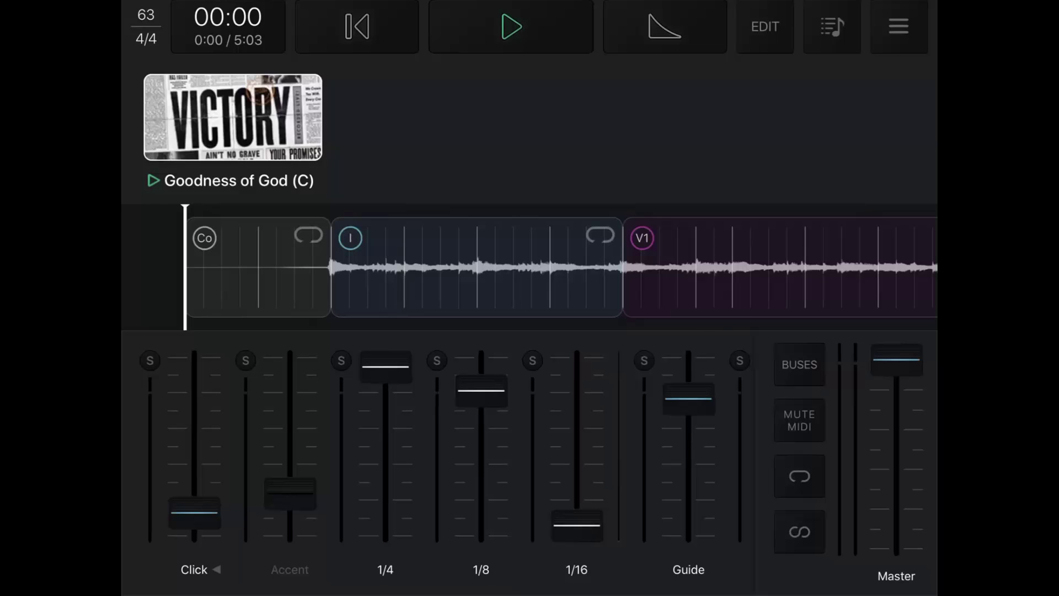
Step: Switch to the Playback app on the iPad and route the Lyrics MIDI bus to Network Session on Channel 1
click(898, 26)
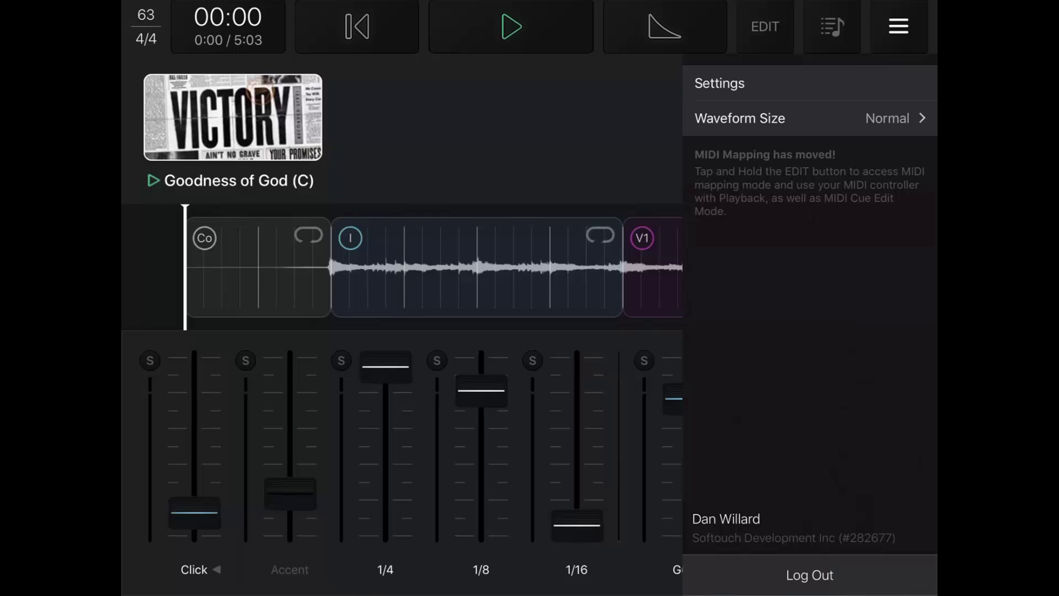
click(719, 83)
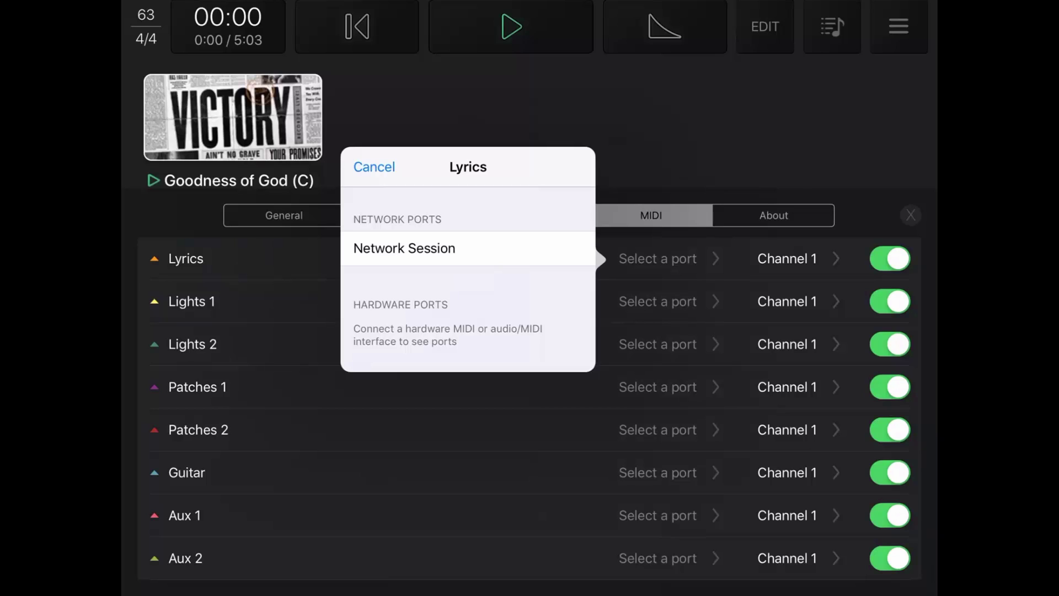
click(405, 248)
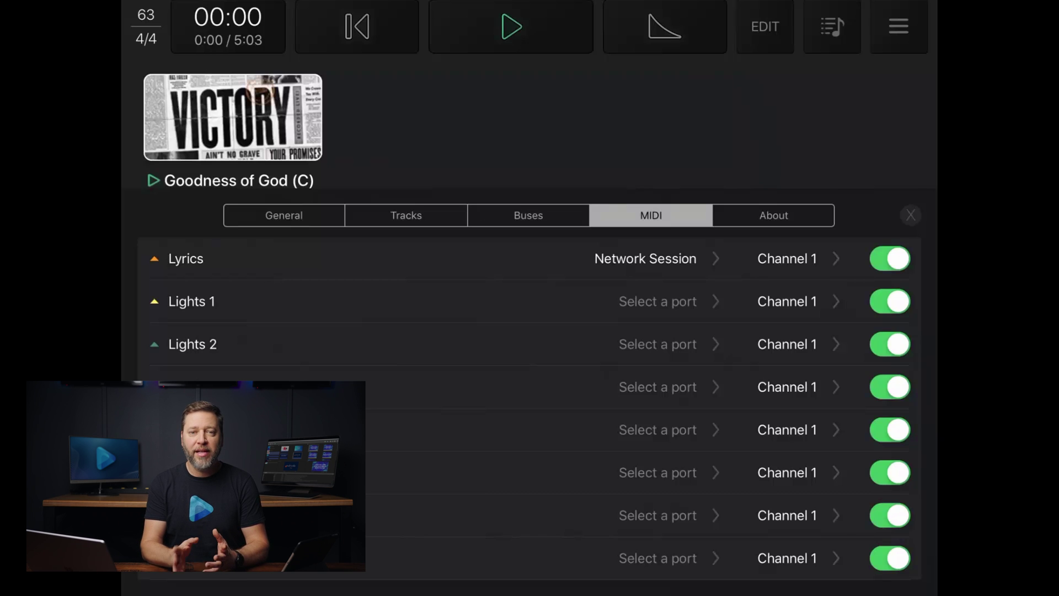
click(787, 259)
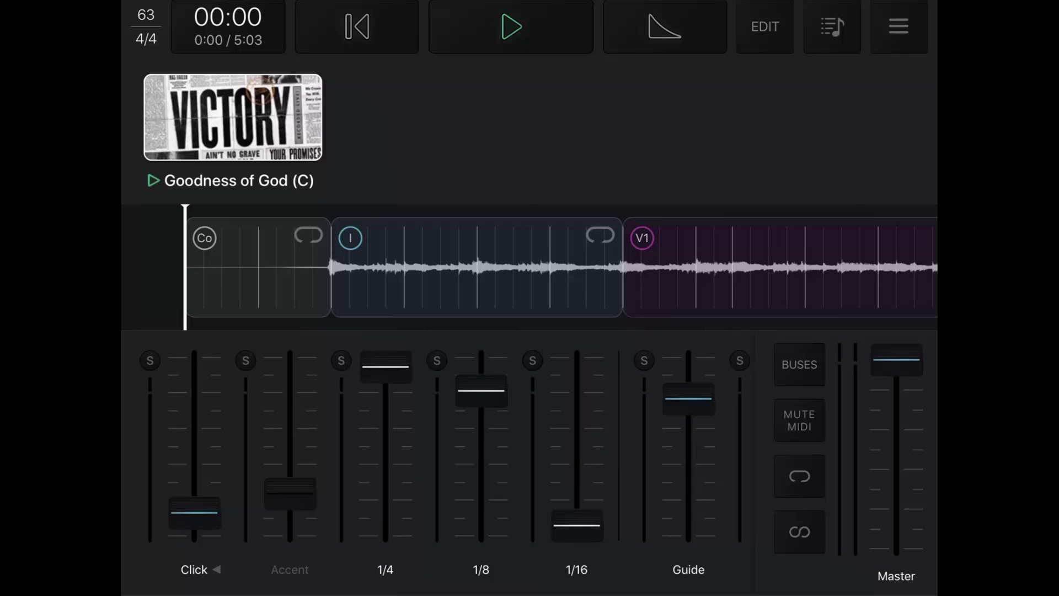
Step: Enter MIDI cue editing and add a Lyrics note cue with value A-2 and velocity 1 shortly before verse 1
click(764, 26)
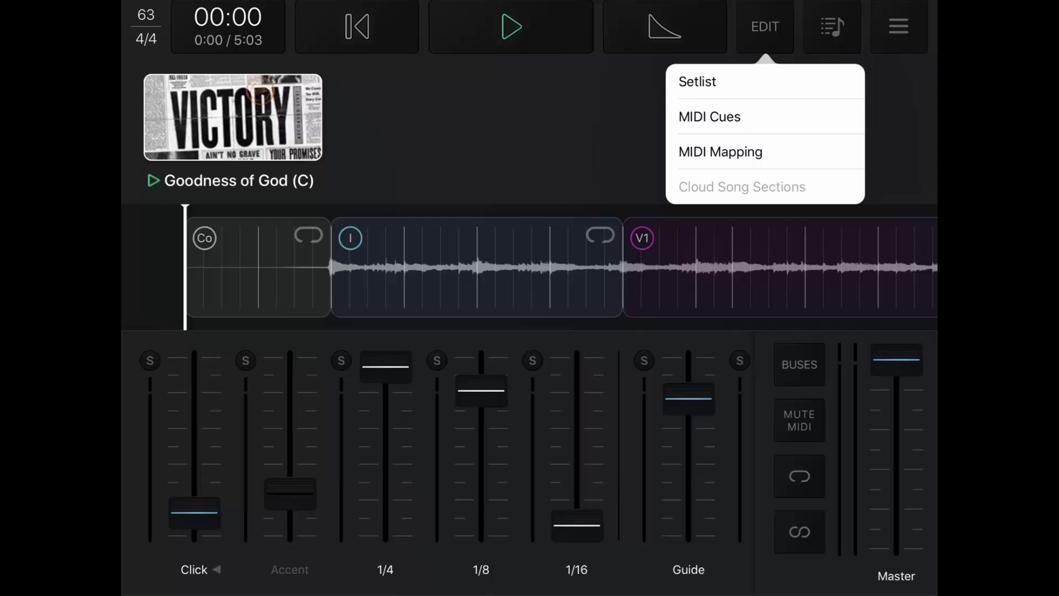
click(710, 117)
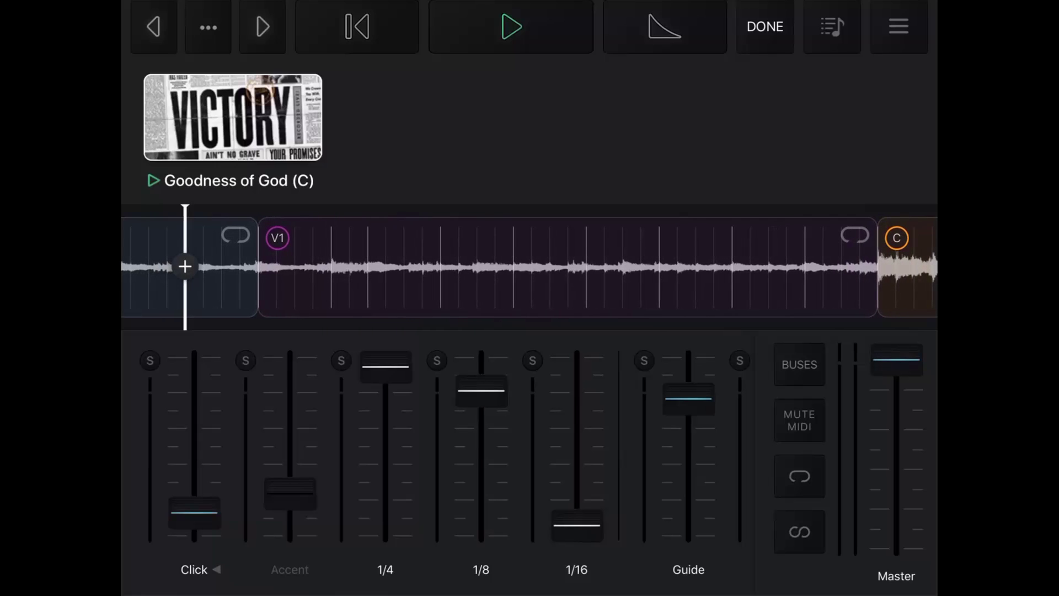
click(185, 266)
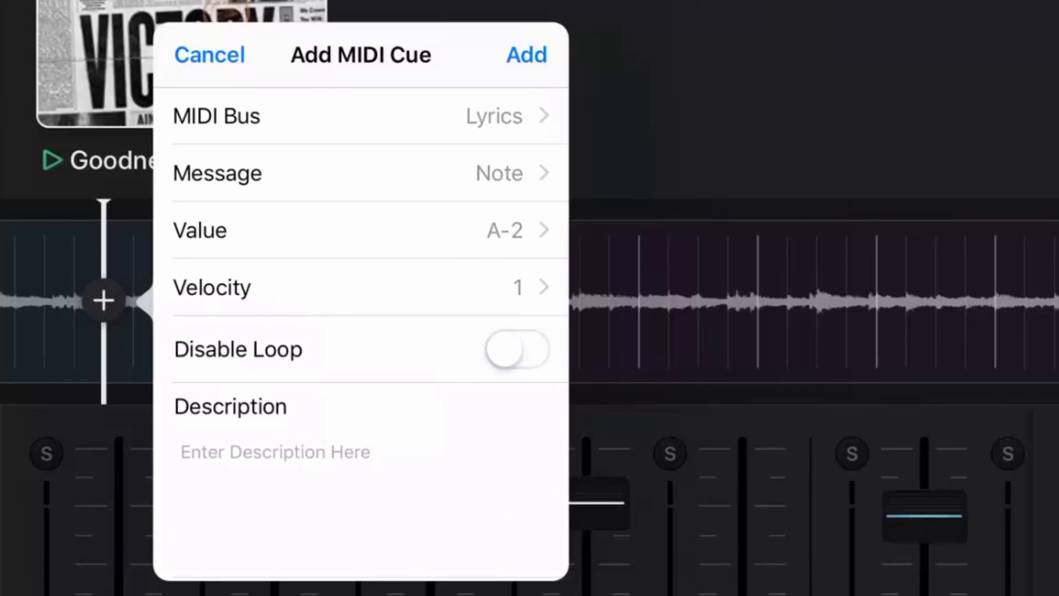
click(359, 230)
click(527, 54)
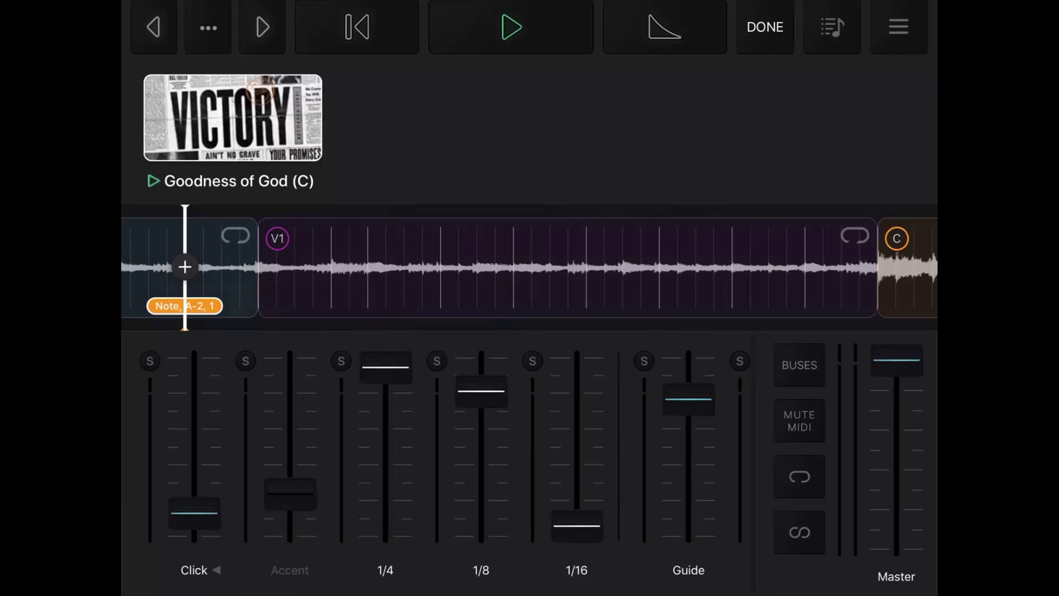
Step: Play the song through verse 1, stop it, and show the details of the verse's first MIDI cue
key(space)
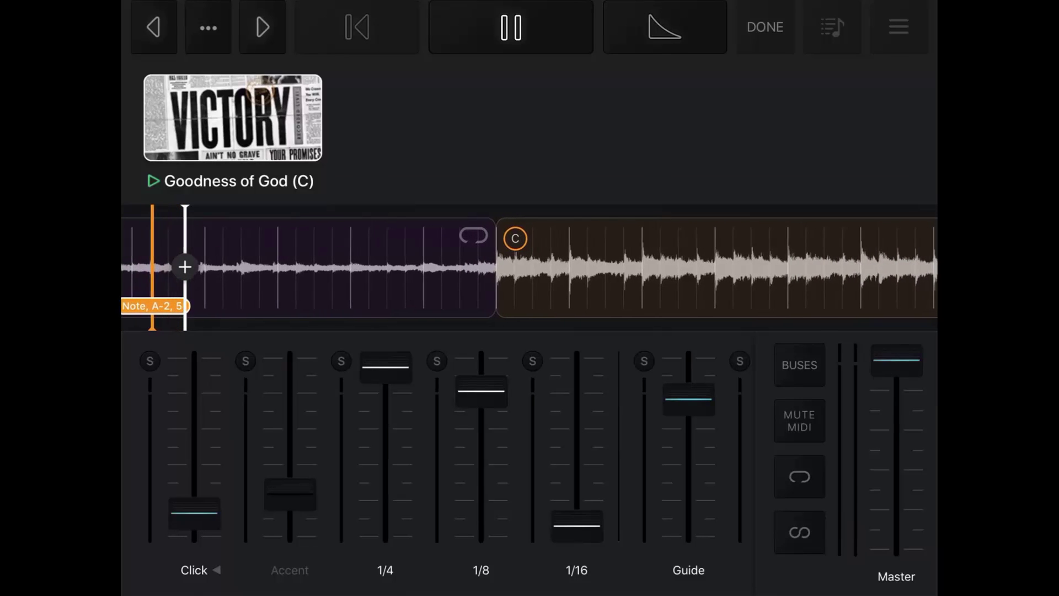
key(space)
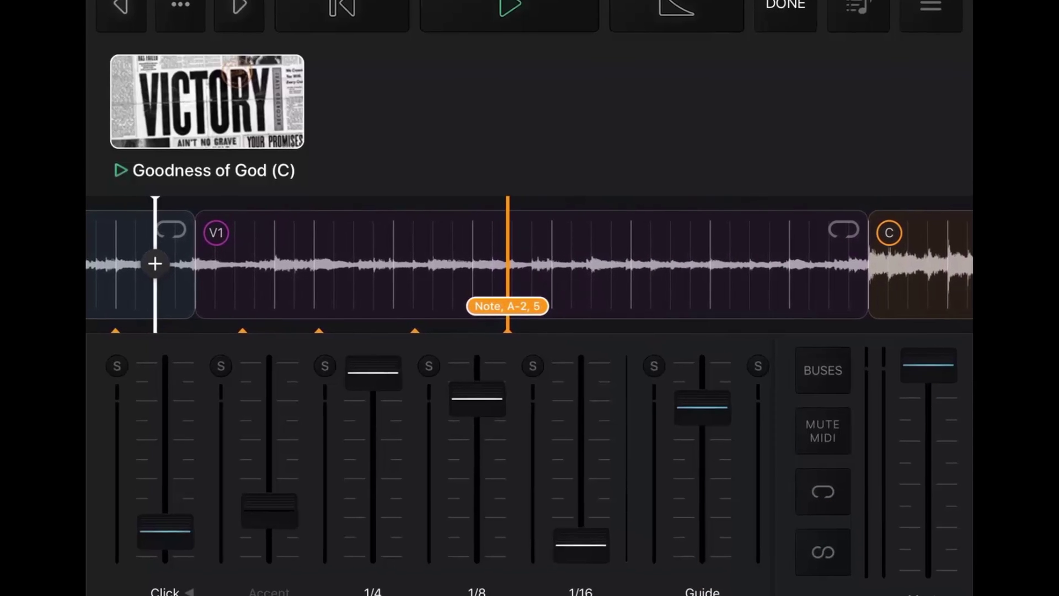
click(187, 336)
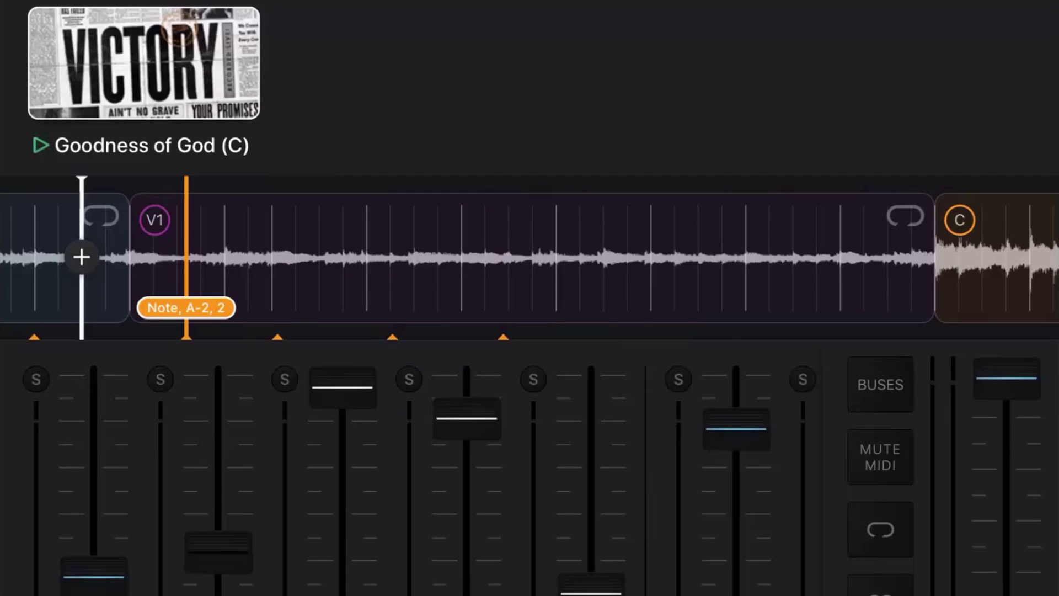
Step: Add a Lyrics note cue with value E-1 and velocity 5 at the playhead, just before verse 1
click(82, 257)
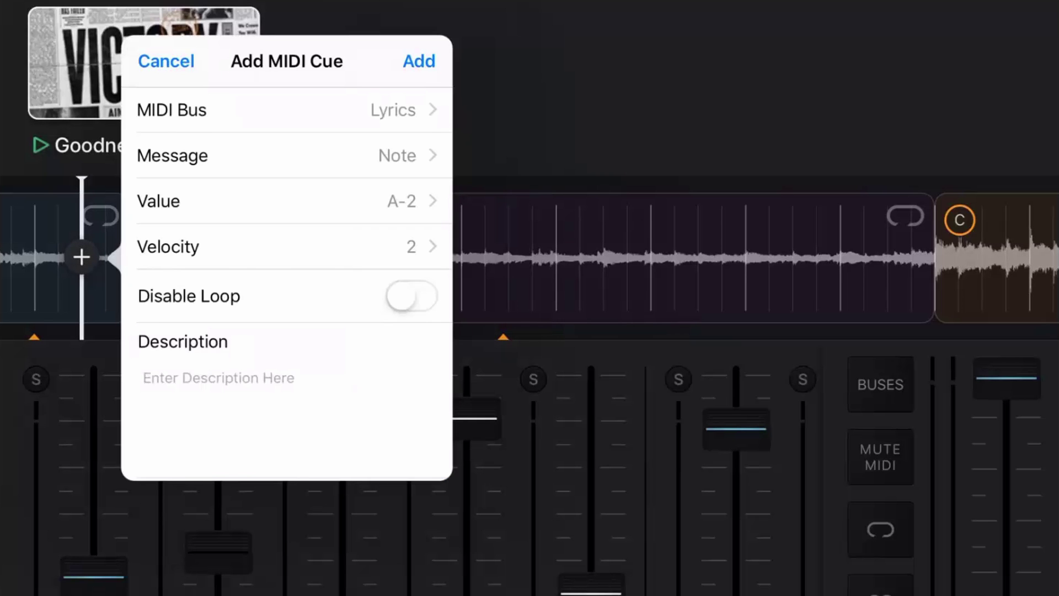
click(275, 201)
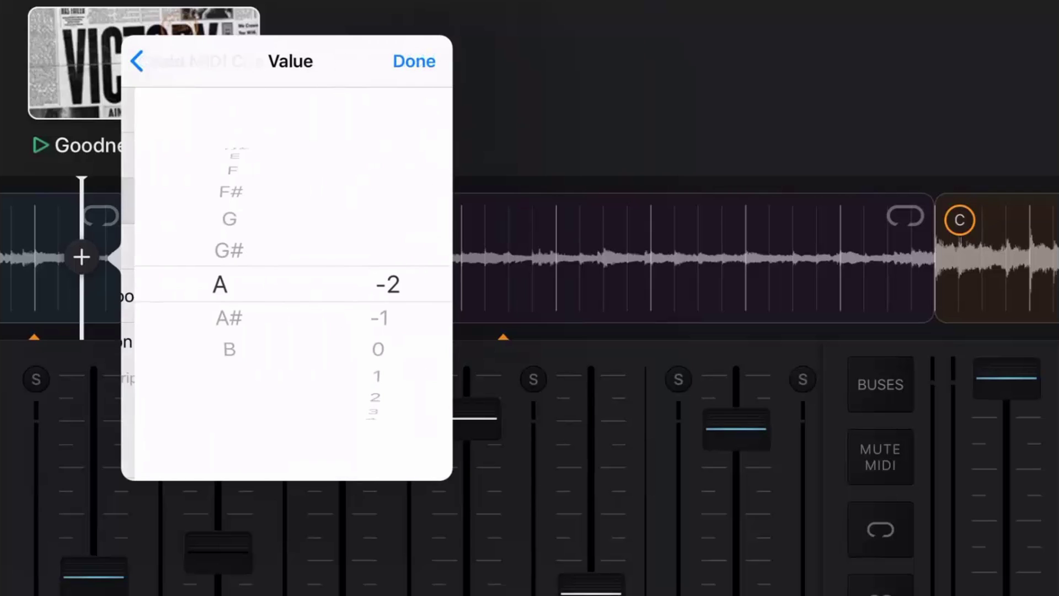
drag(217, 287, 218, 392)
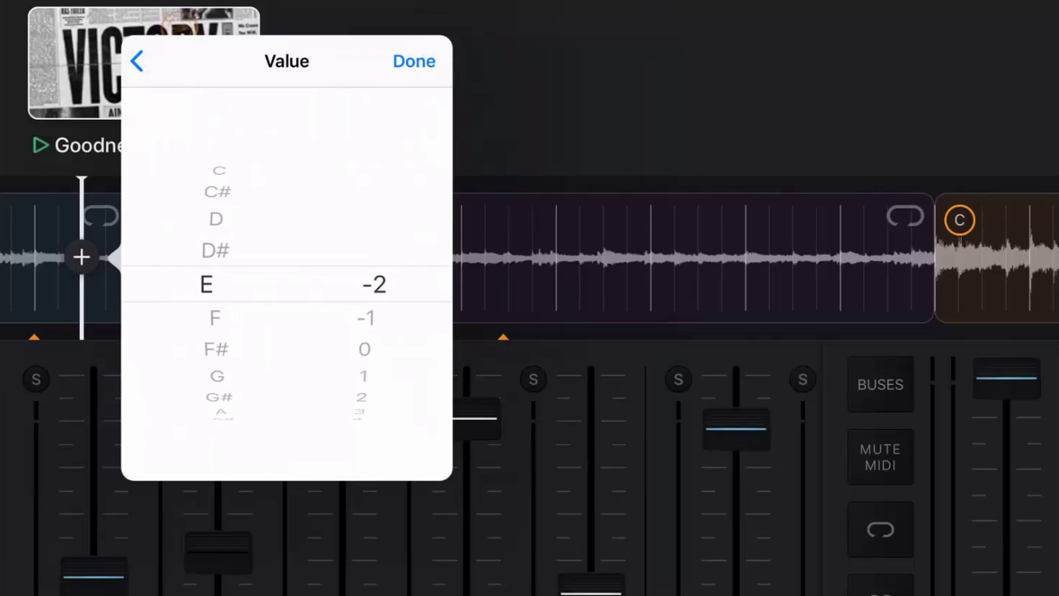
click(366, 317)
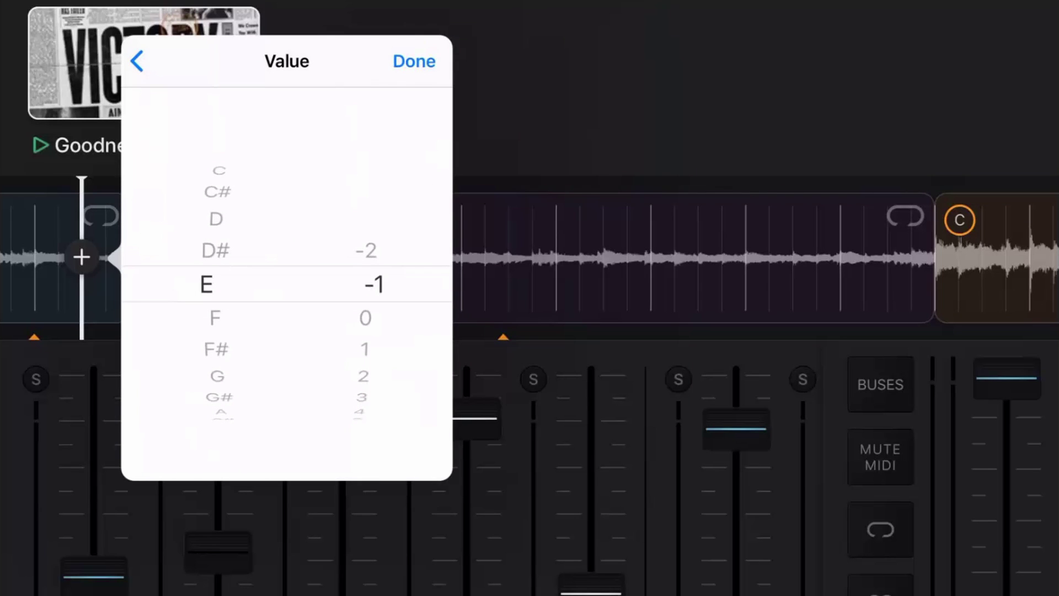
click(413, 61)
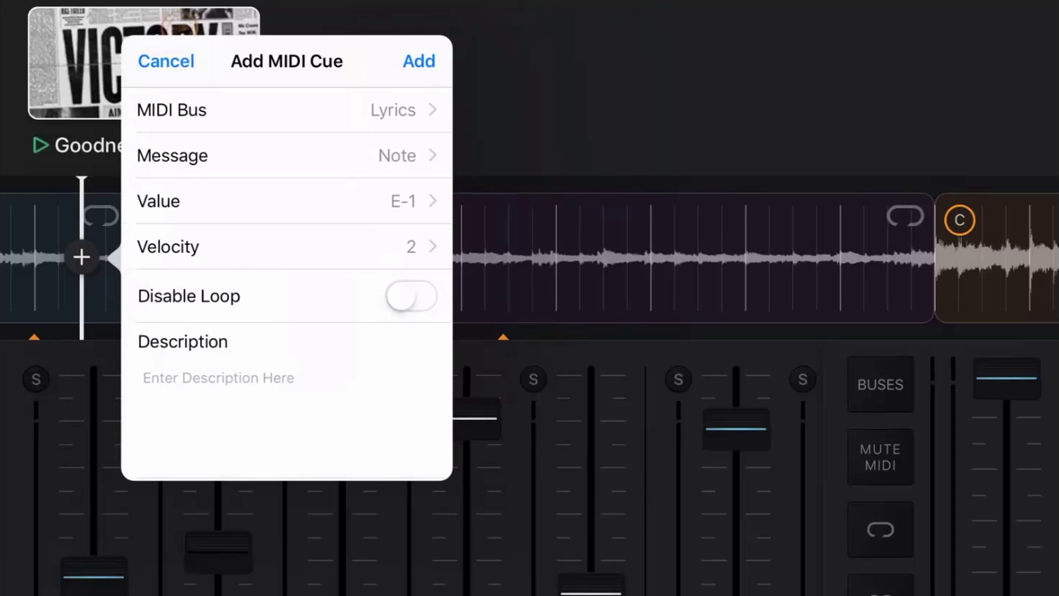
click(220, 246)
drag(291, 353, 291, 264)
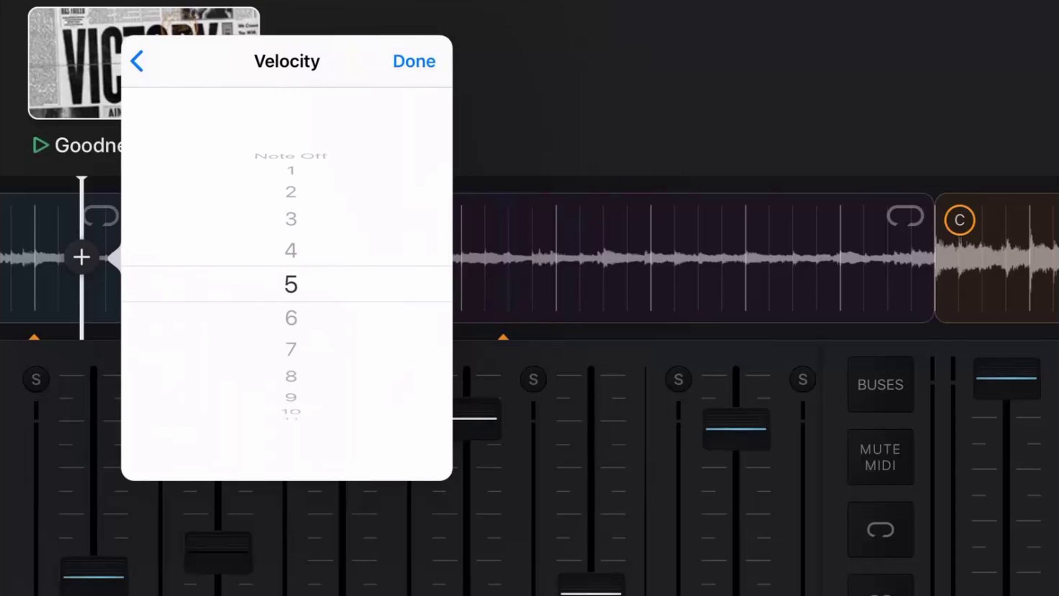
click(414, 60)
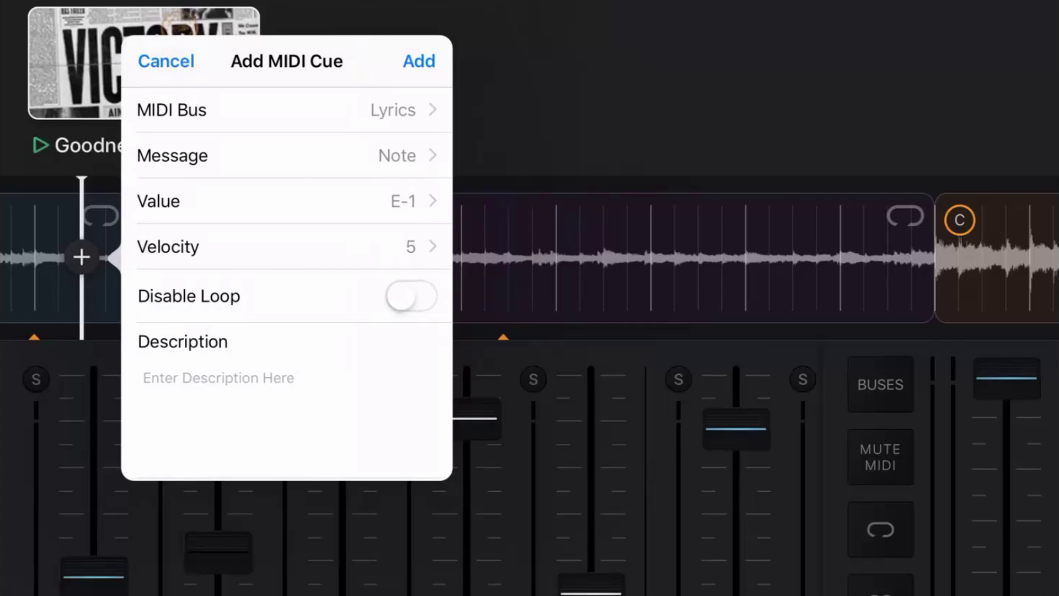
click(419, 60)
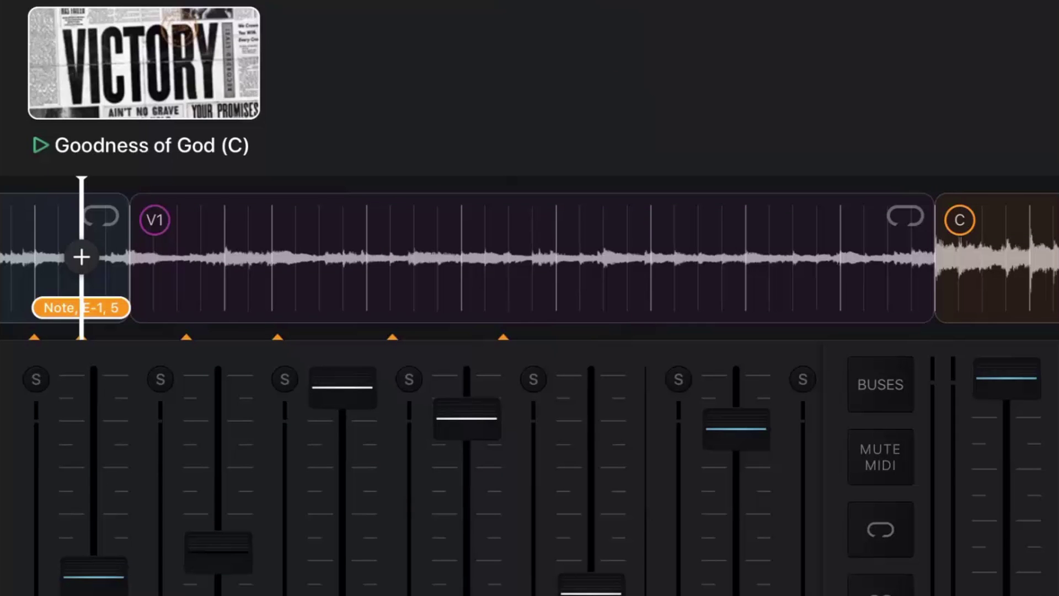
Step: Open the first MIDI cue inside verse 1 for editing
click(187, 335)
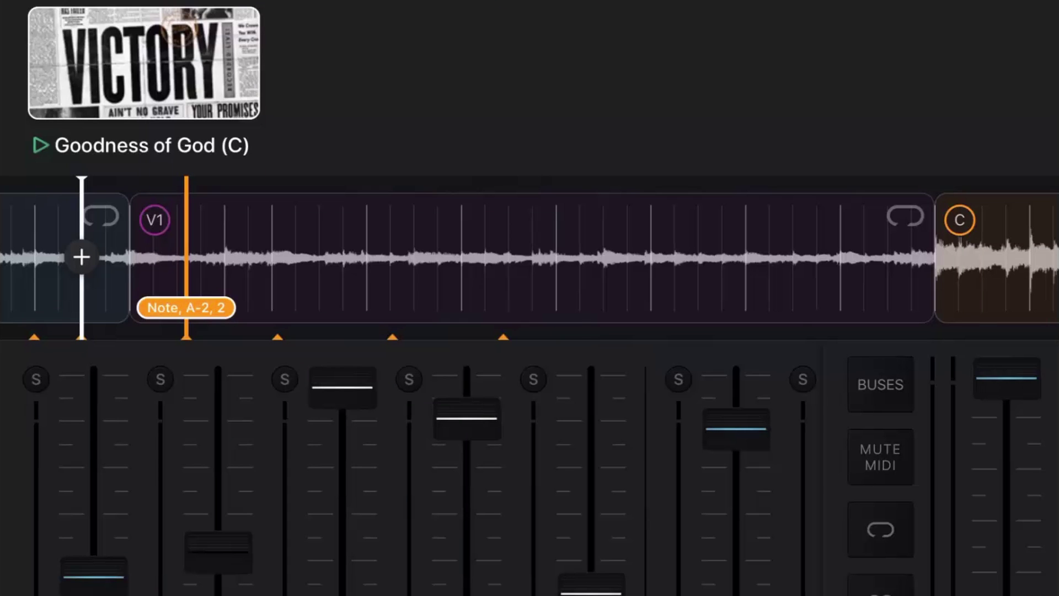
click(186, 307)
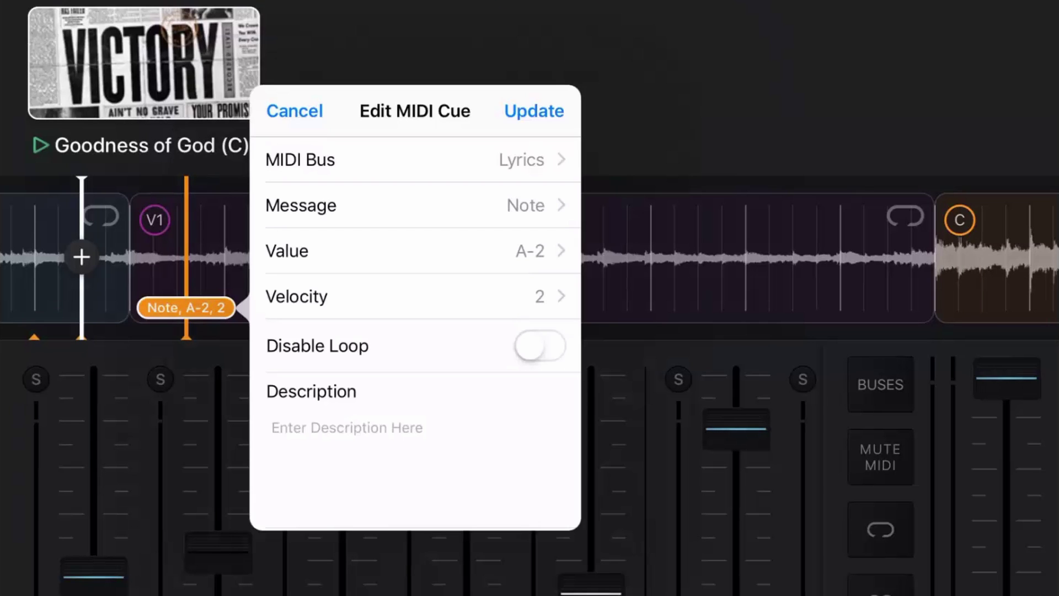